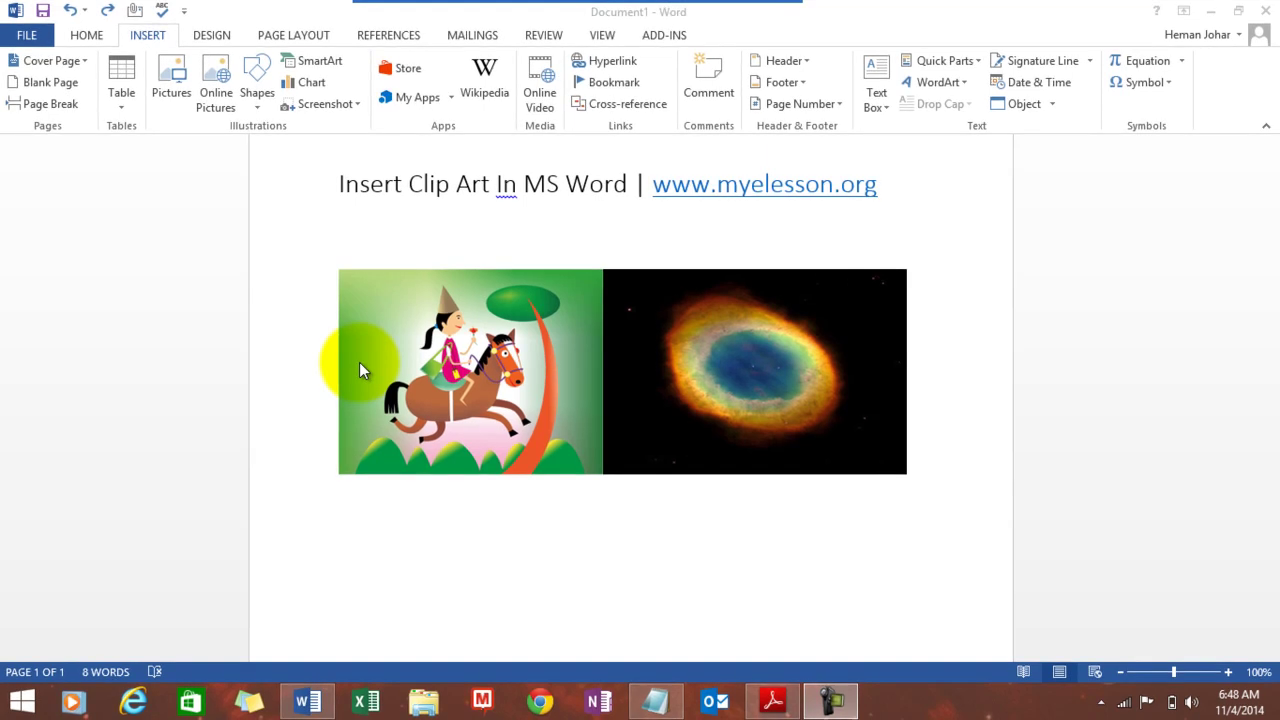
Place the cursor on the blank line beneath the horse and ring nebula pictures.
left_click(390, 563)
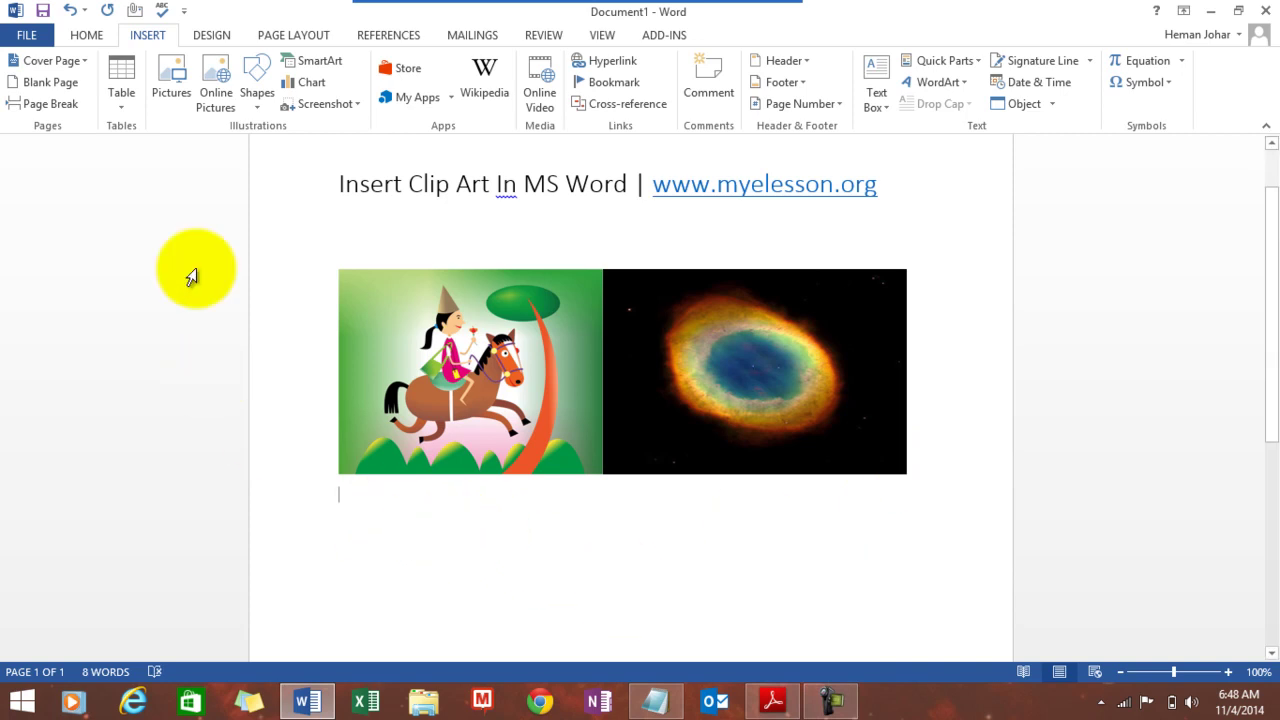
Search Office.com clip art for 'flower' from Online Pictures.
left_click(211, 104)
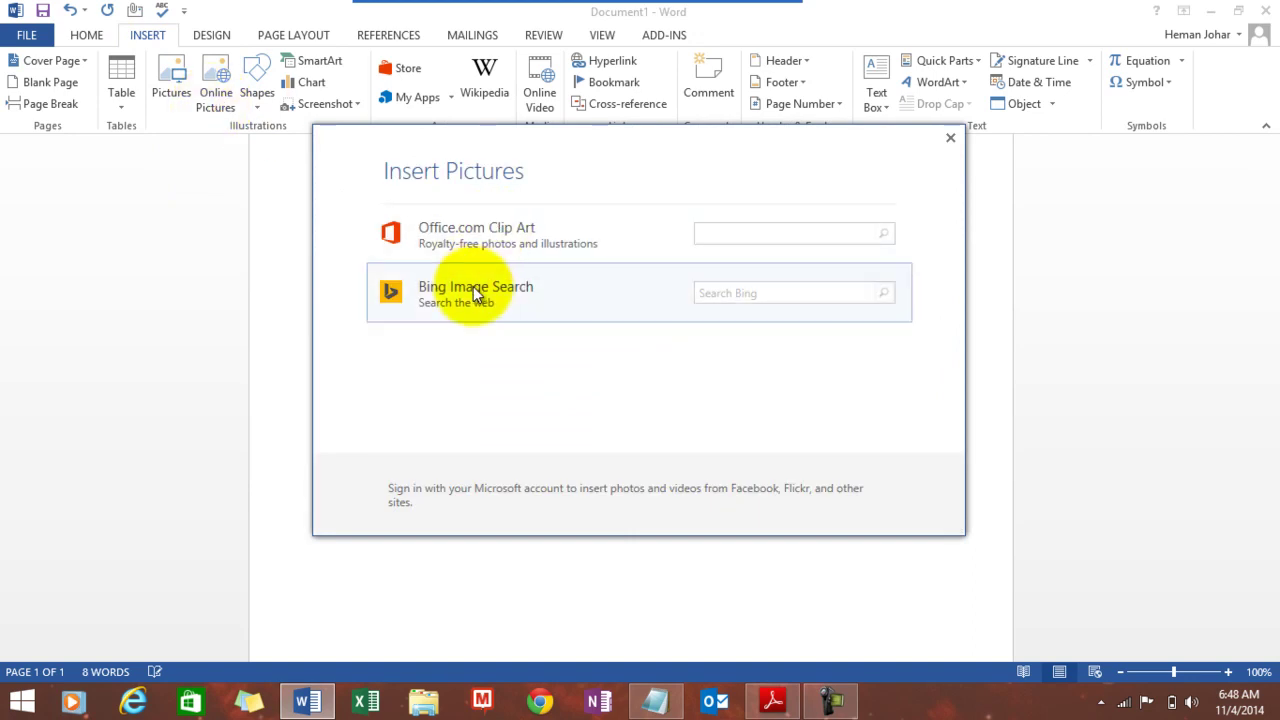
left_click(726, 231)
type("flower")
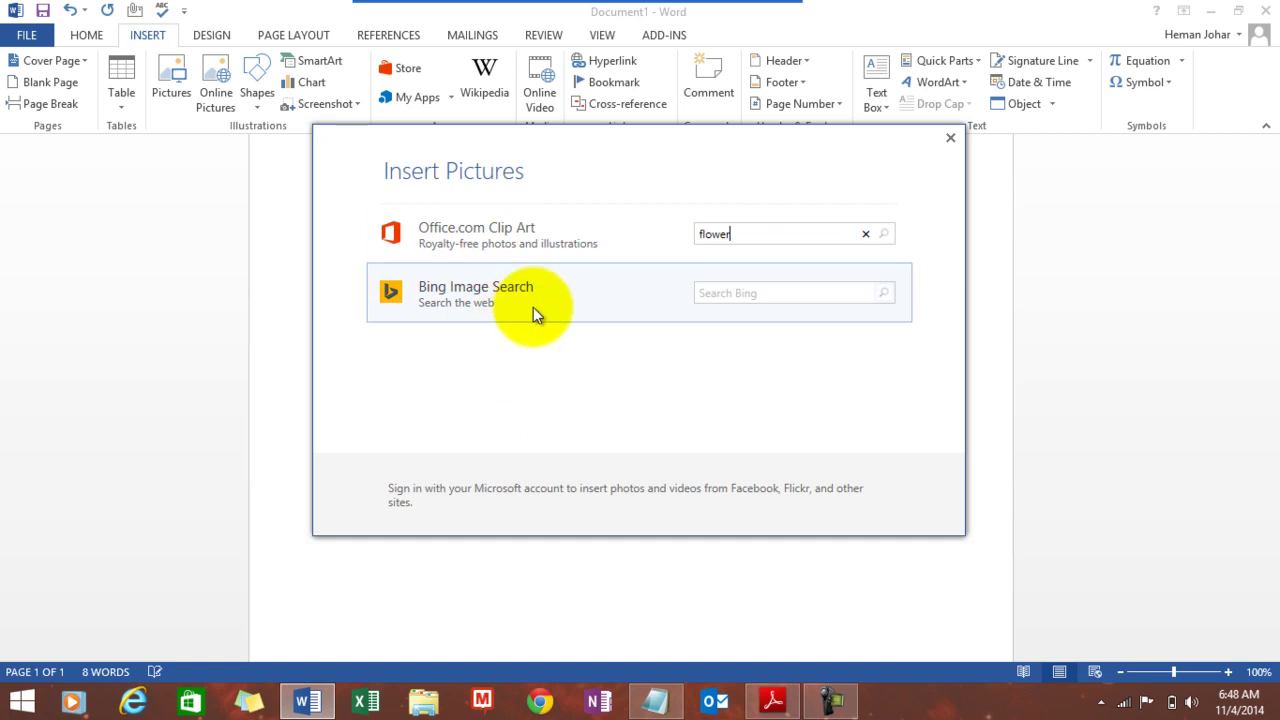
left_click(885, 233)
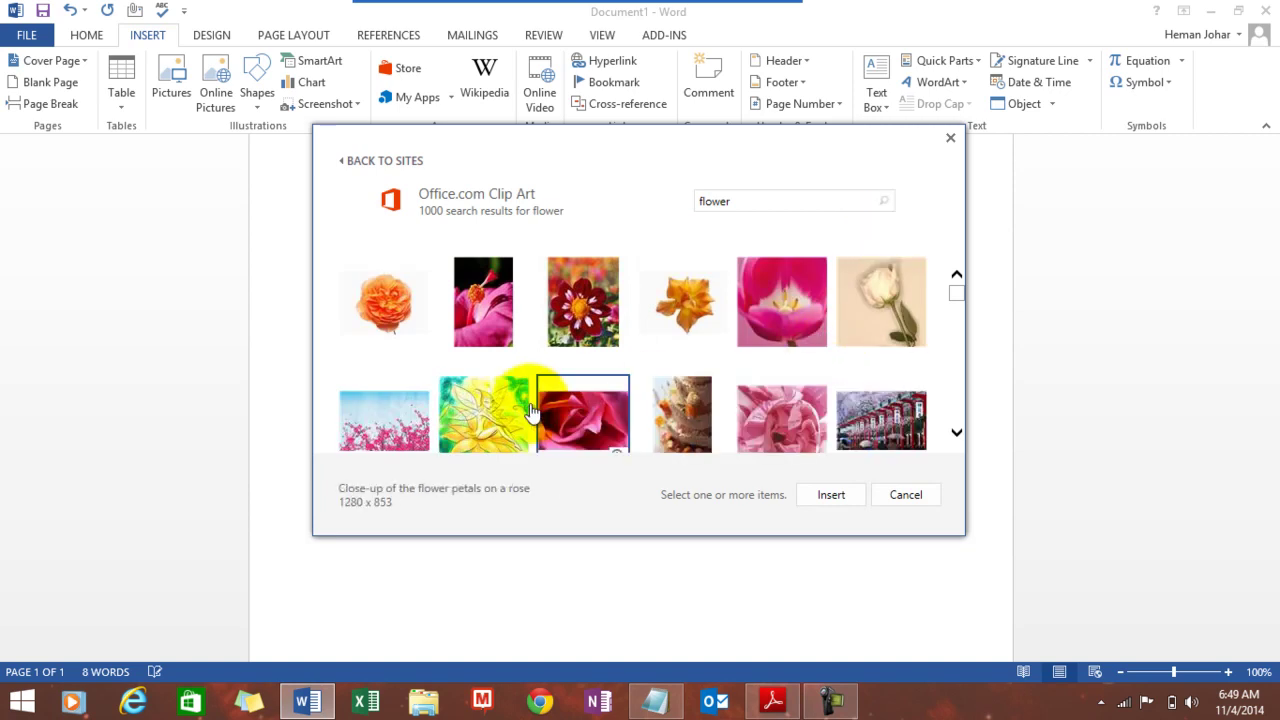
Select the fairy-on-blossom and yellow tulip images from the flower results.
left_click(503, 421)
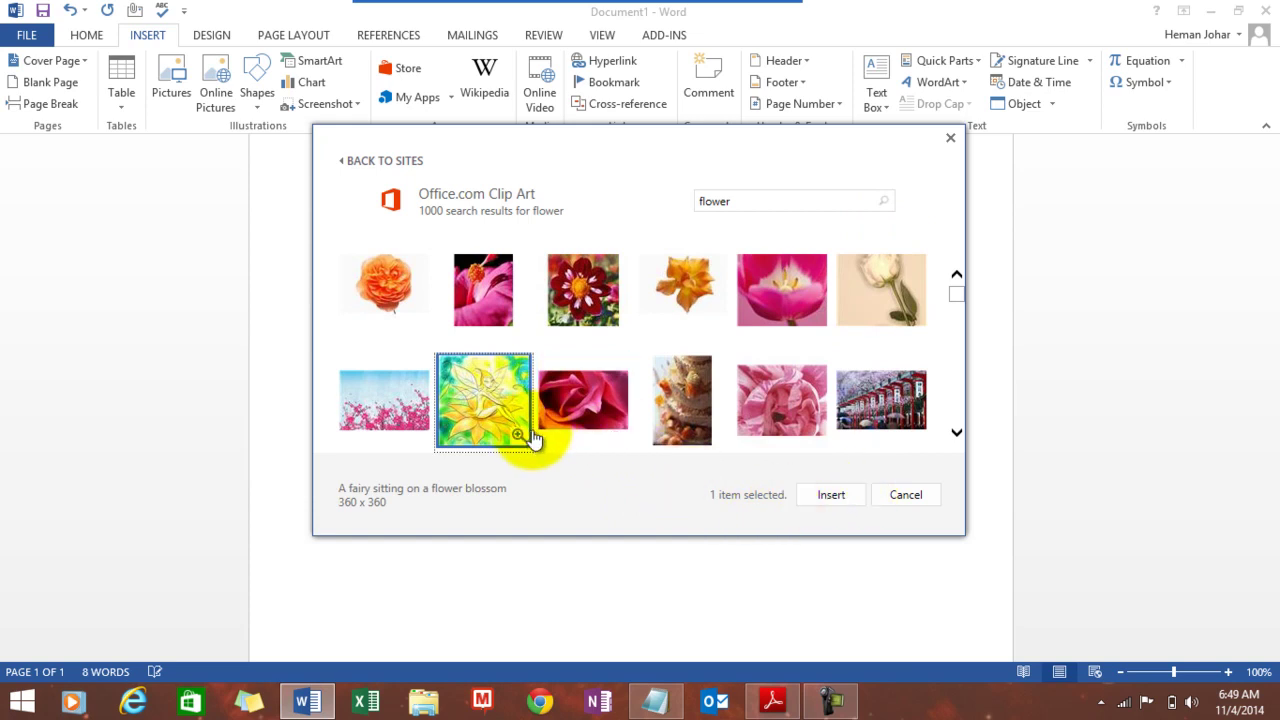
left_click(956, 432)
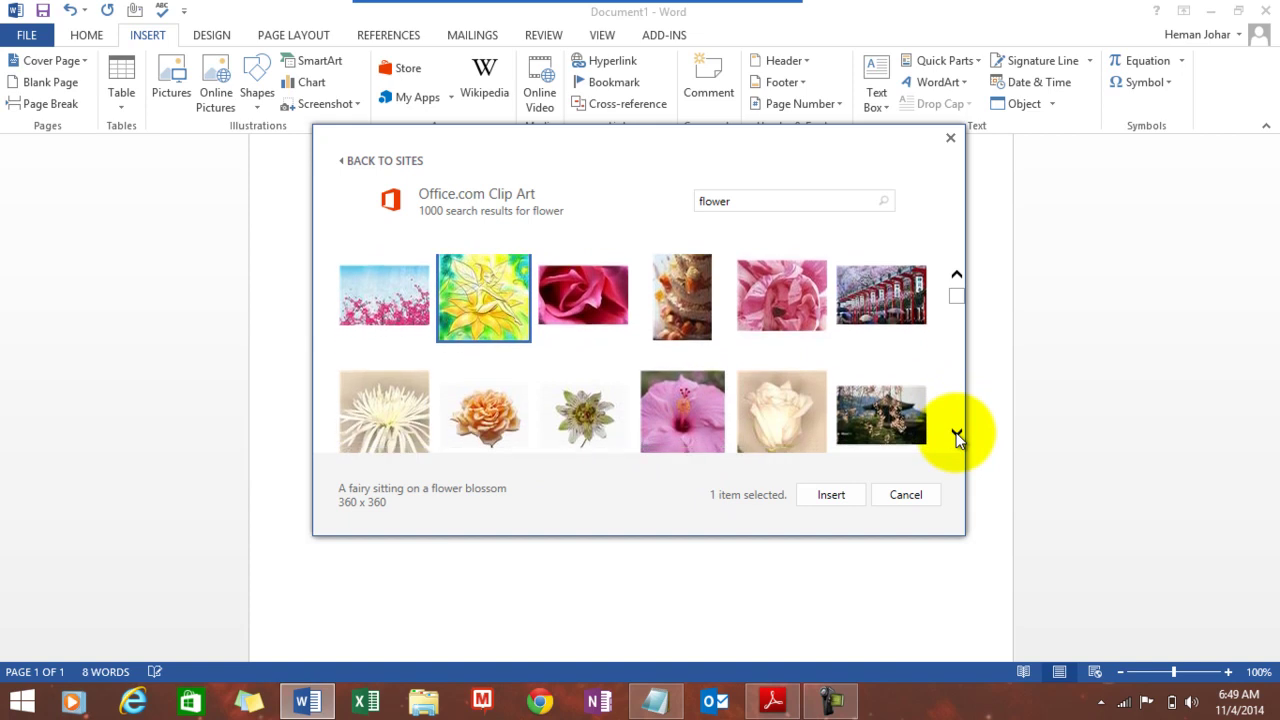
left_click(956, 435)
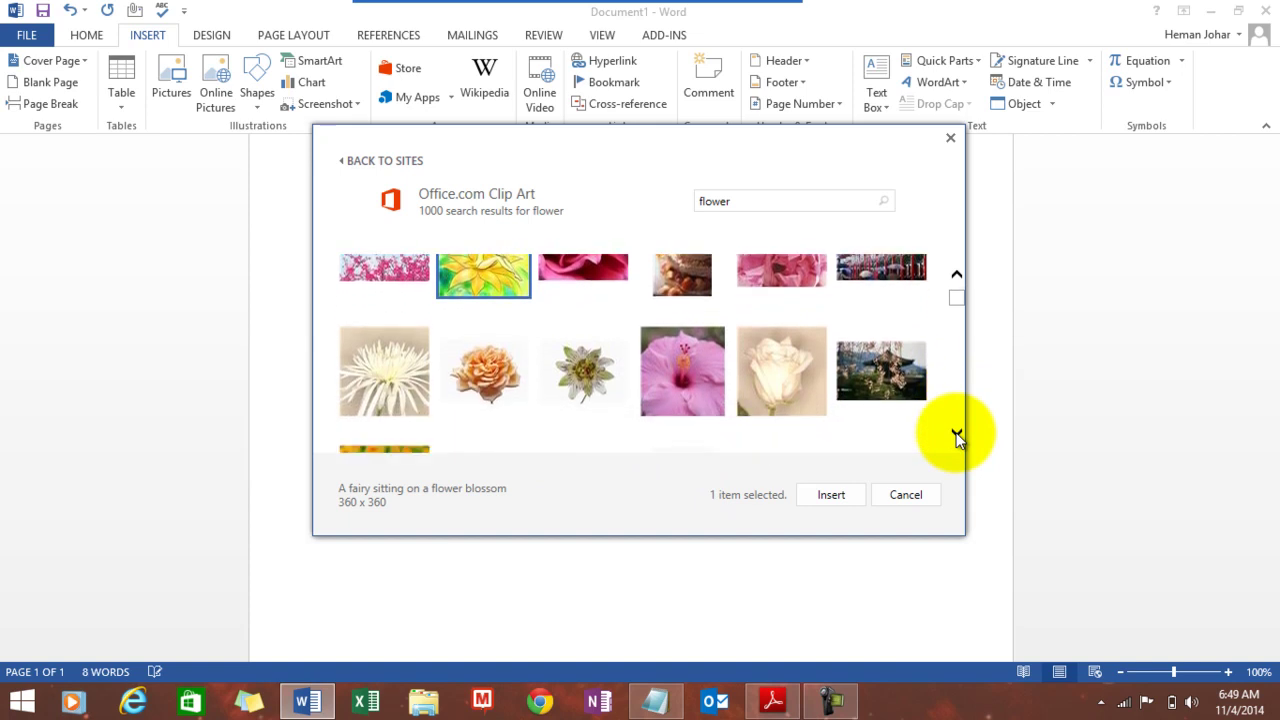
left_click(956, 435)
left_click(956, 435)
left_click(956, 435)
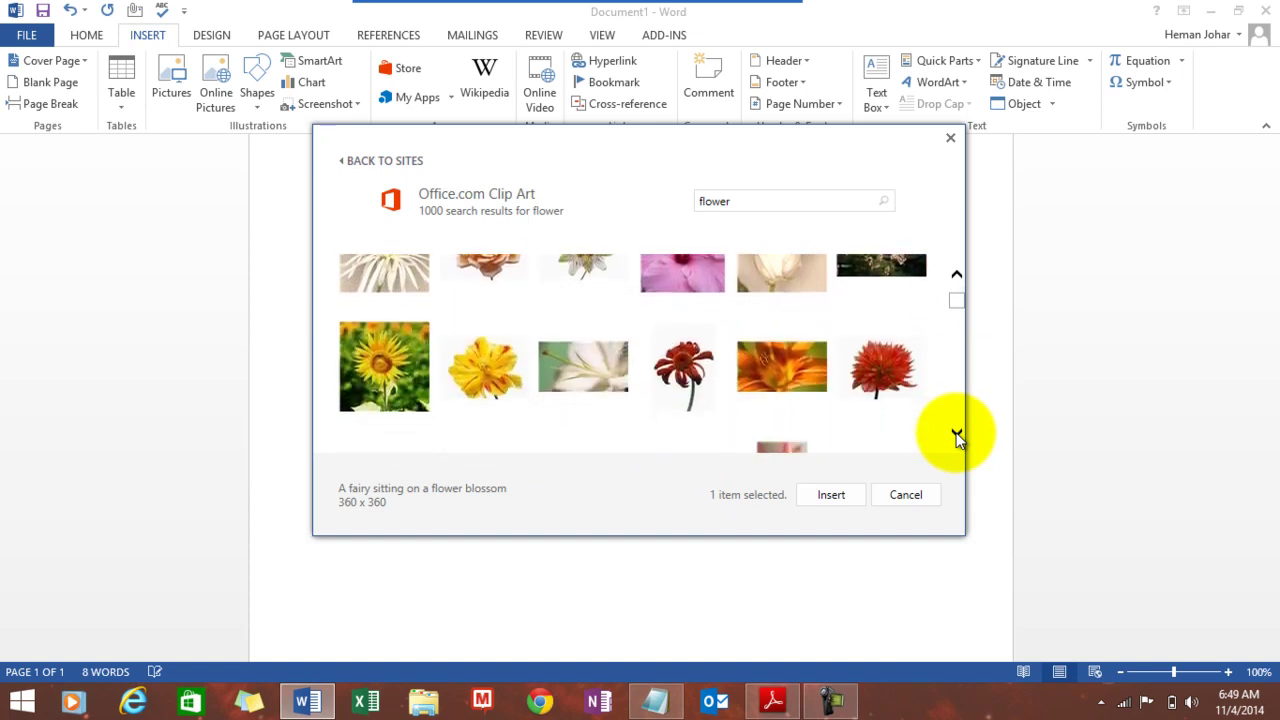
left_click(491, 368)
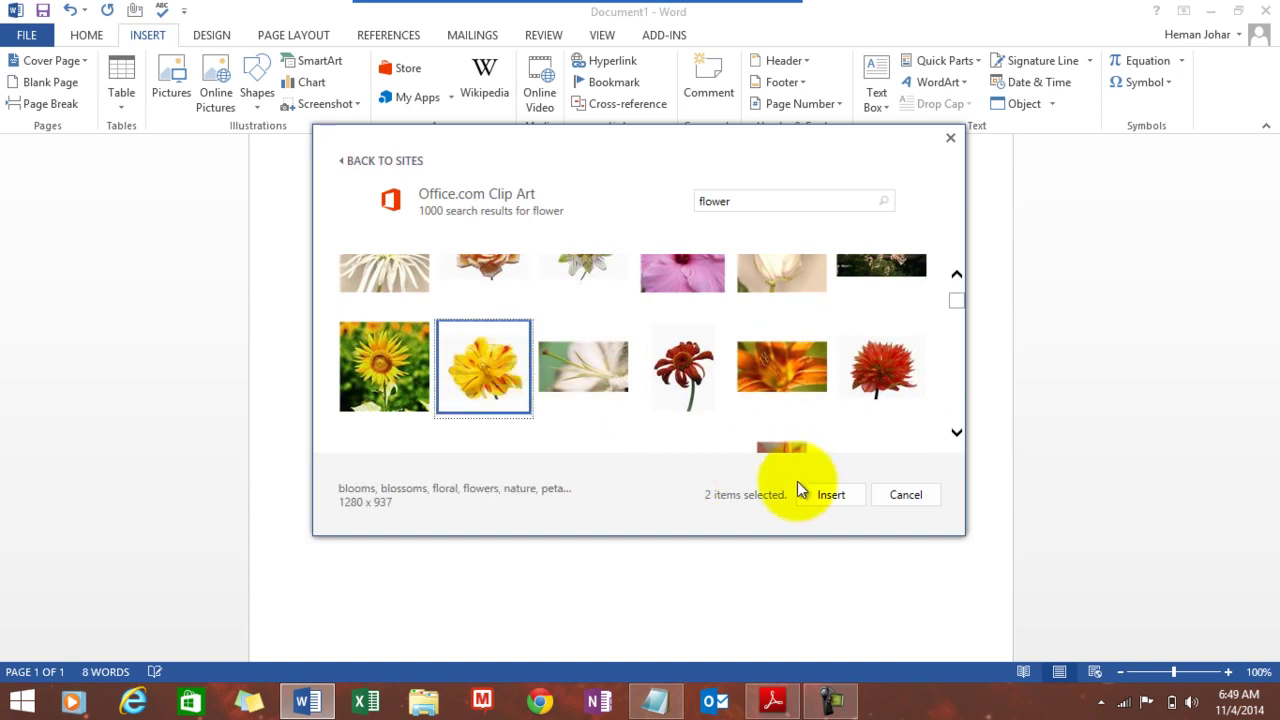
Insert the fairy and tulip images and shrink both to about 3.08" so they sit side by side.
left_click(826, 500)
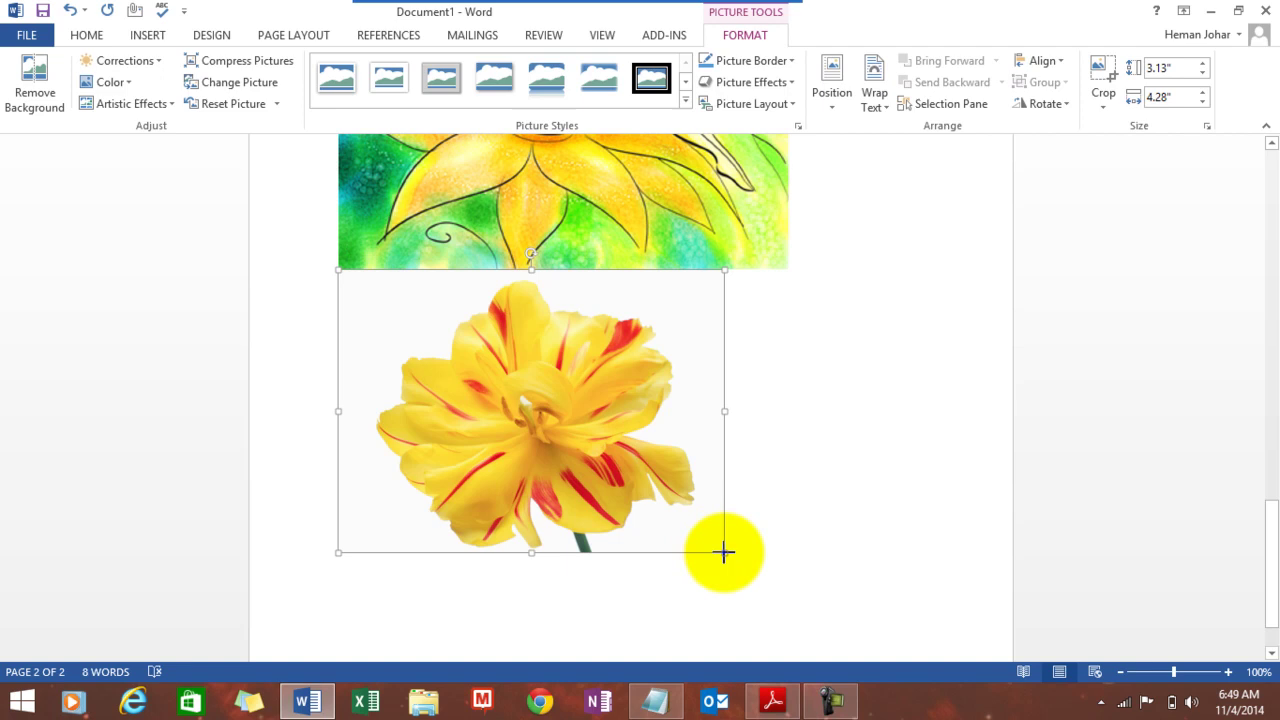
left_click_drag(724, 551, 617, 473)
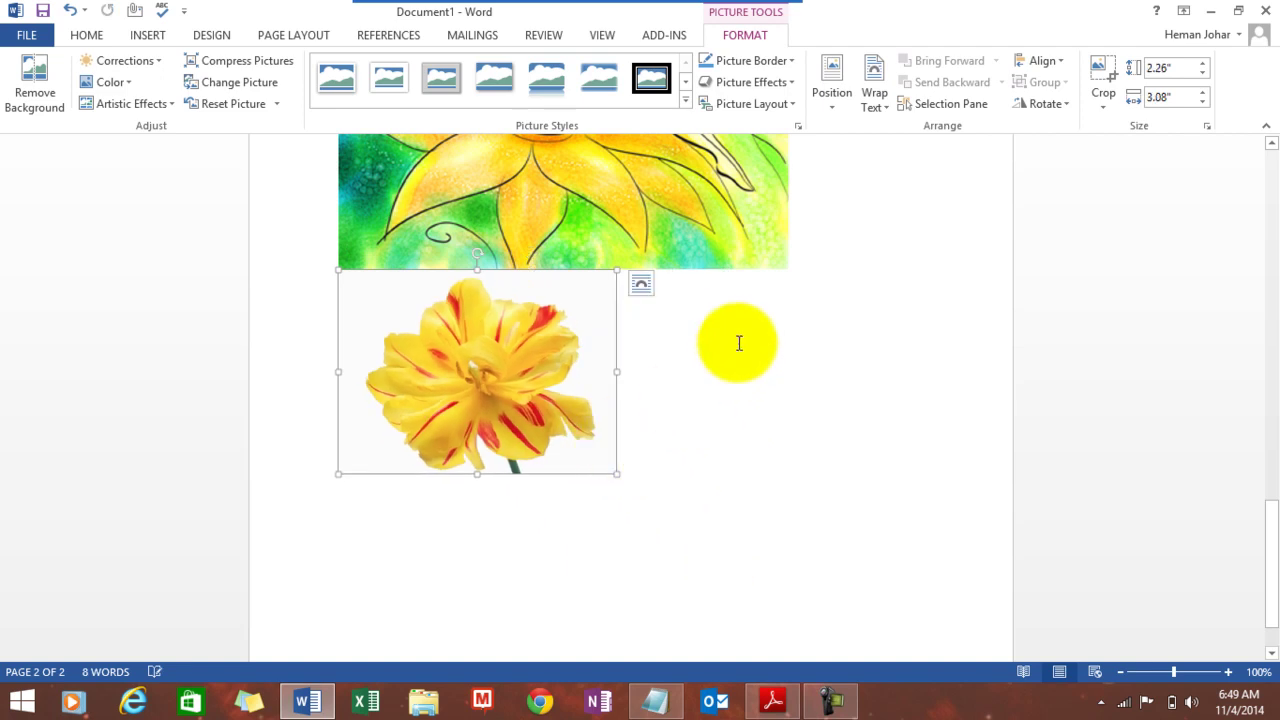
left_click(761, 262)
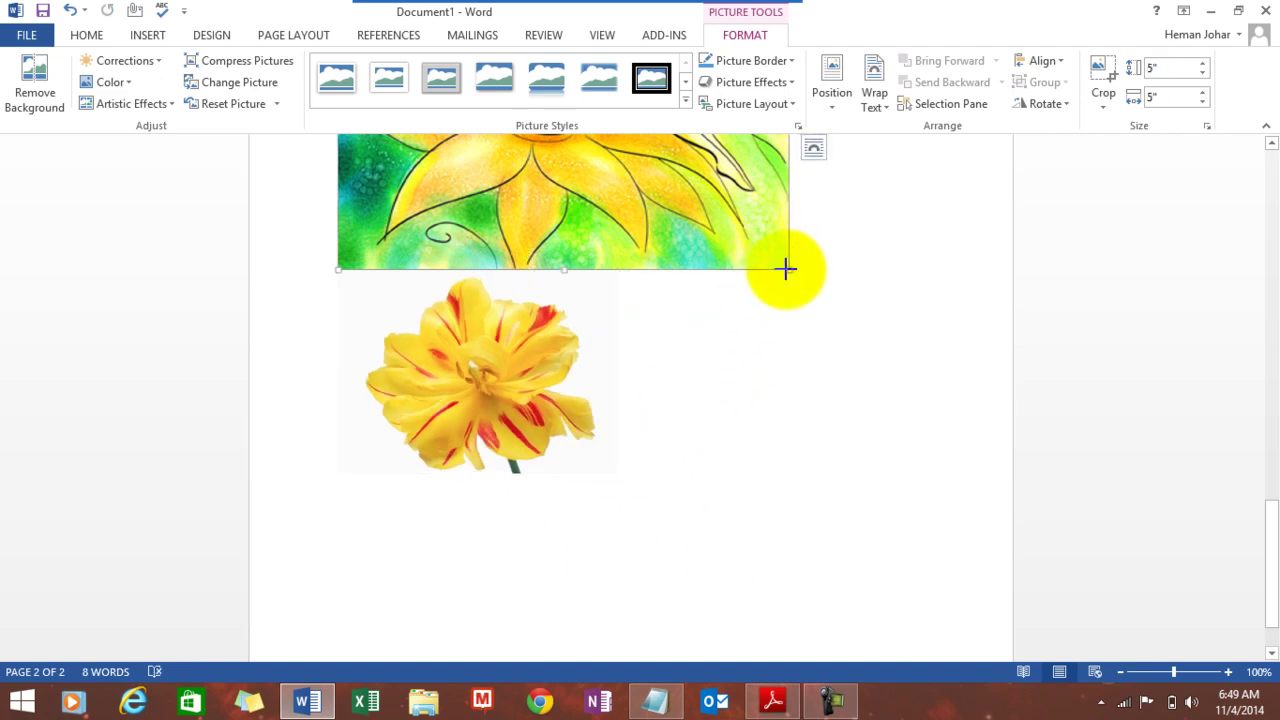
left_click_drag(787, 269, 663, 189)
scroll(663, 189, "up", 5)
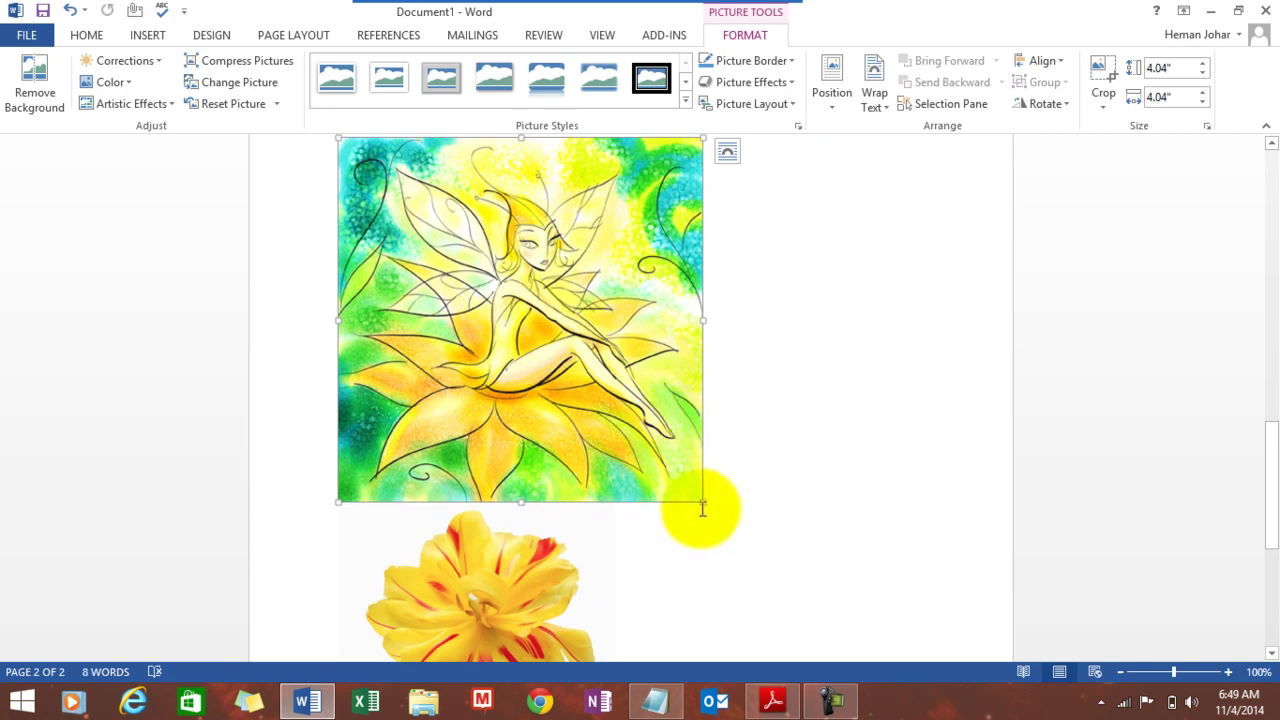
left_click_drag(700, 505, 611, 411)
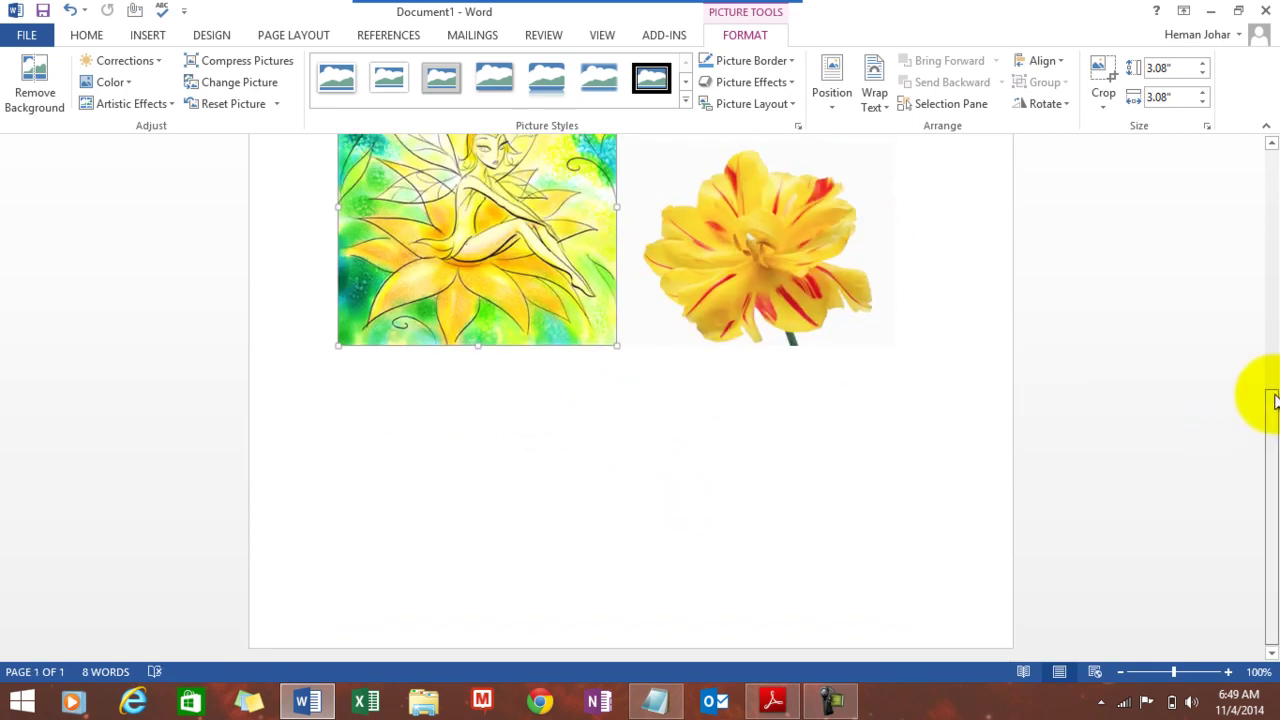
scroll(1268, 350, "up", 3)
scroll(1268, 290, "up", 1)
scroll(1262, 286, "down", 1)
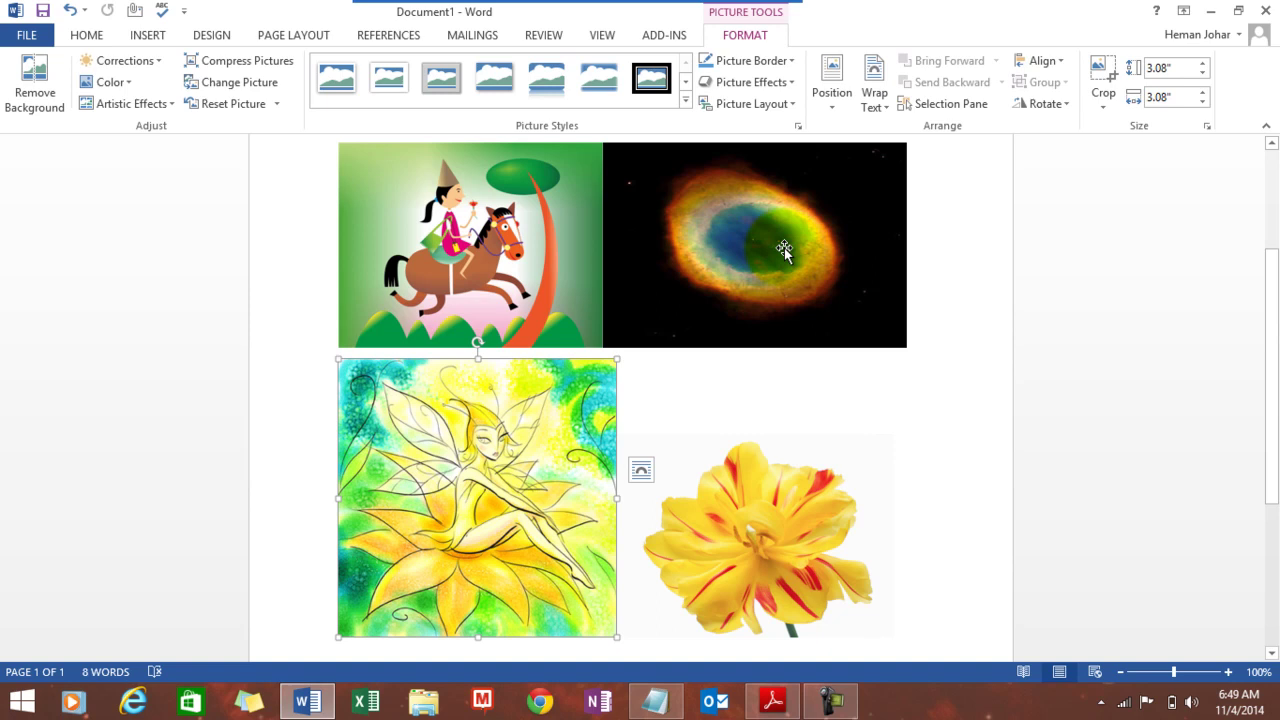
Run a Bing image search for 'event horizon' from Online Pictures.
left_click(143, 38)
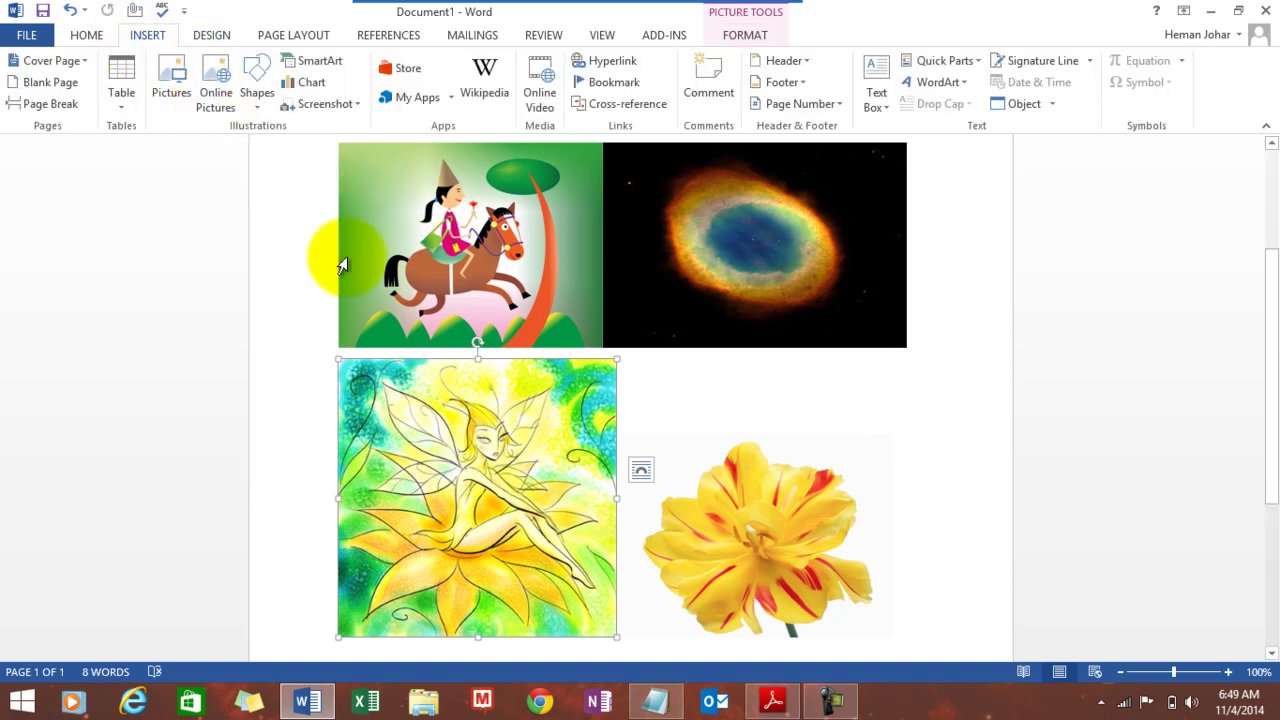
left_click(212, 78)
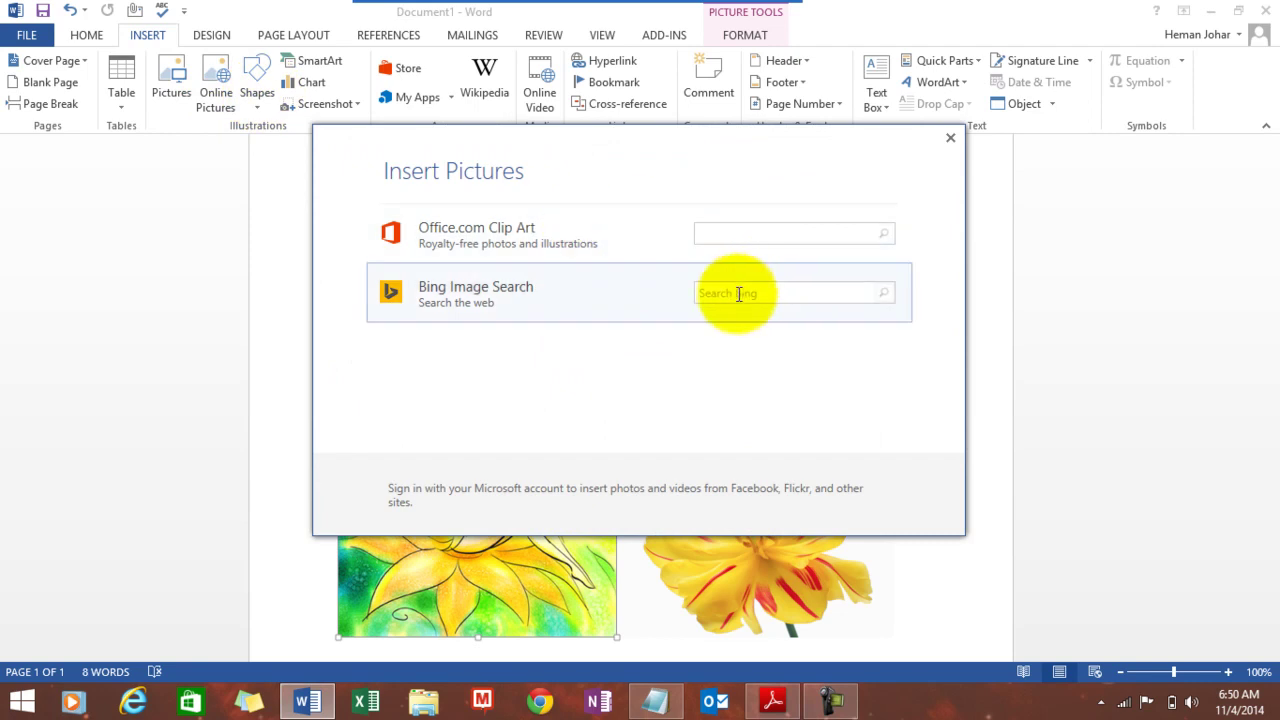
left_click(739, 294)
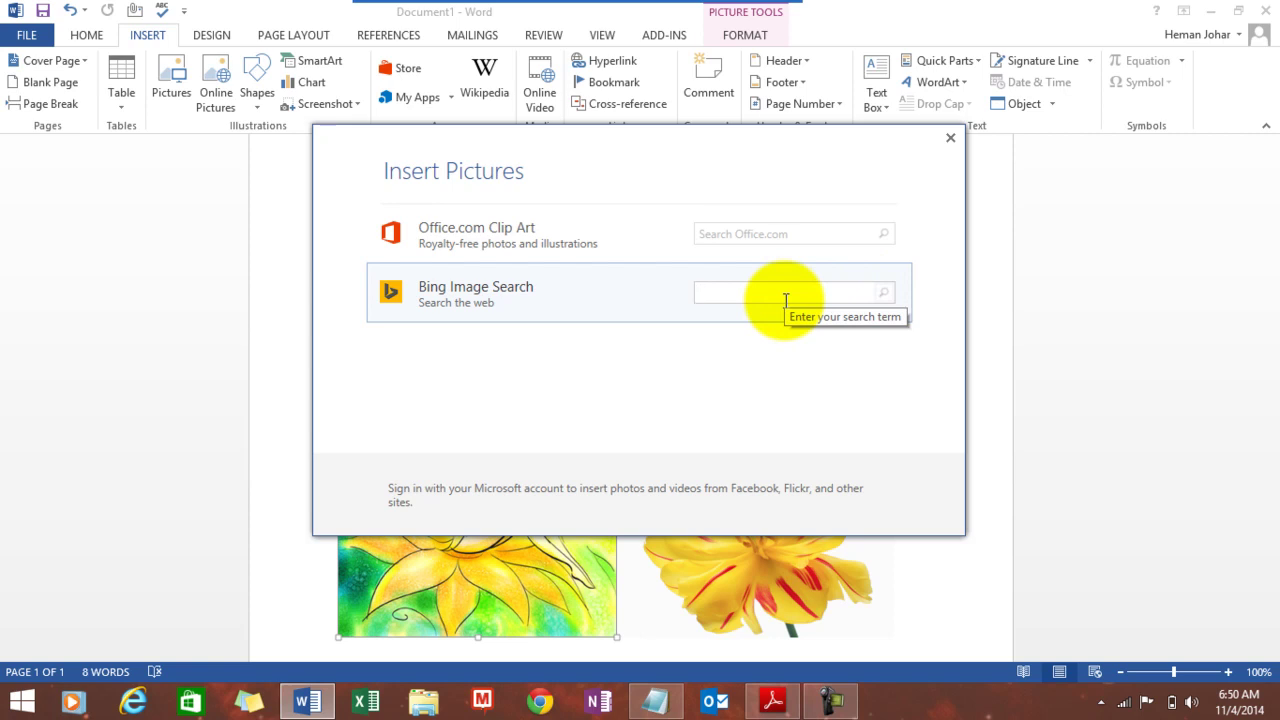
type("even")
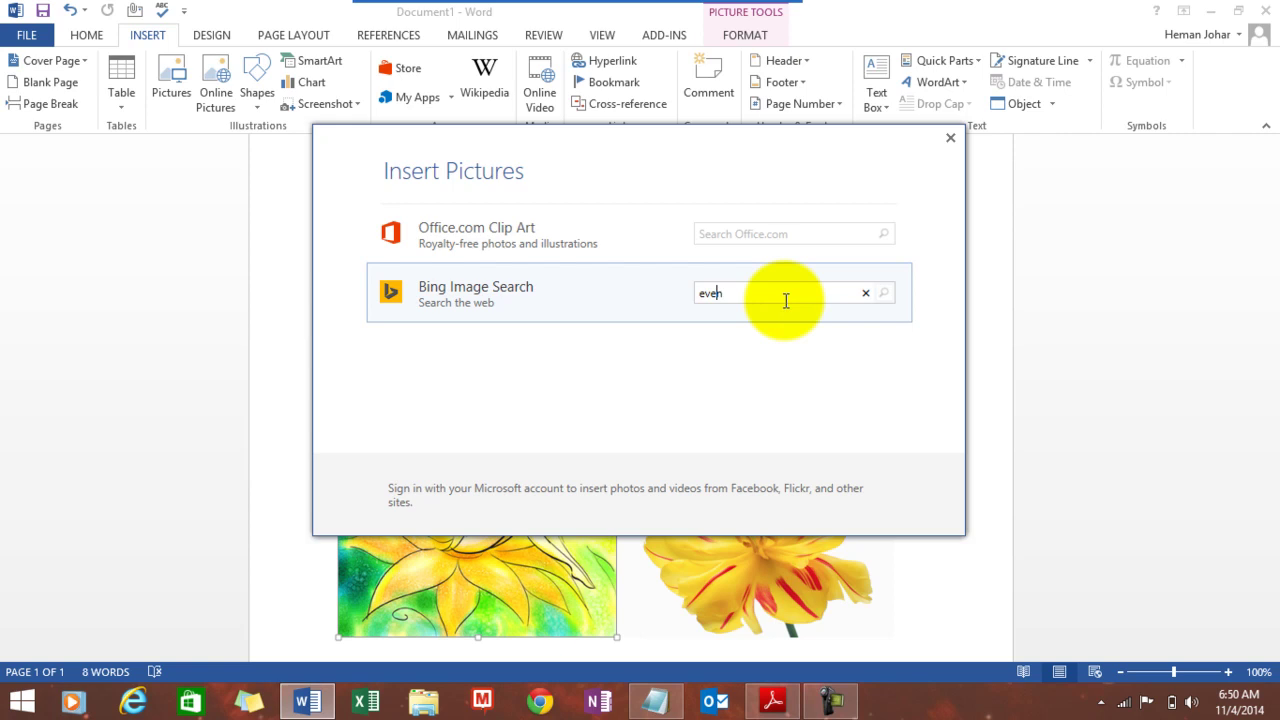
type("t horizon")
key("Return")
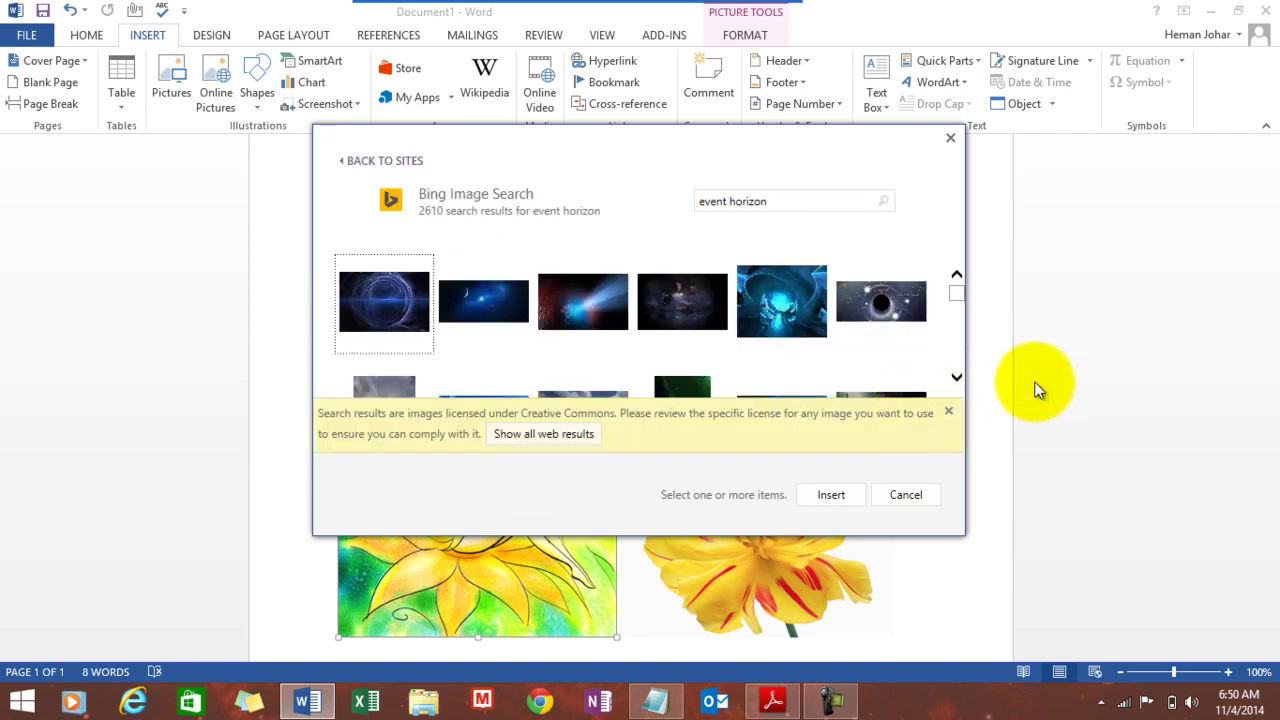
Dismiss the licensing notice and insert the first swirling blue event horizon image.
left_click(950, 412)
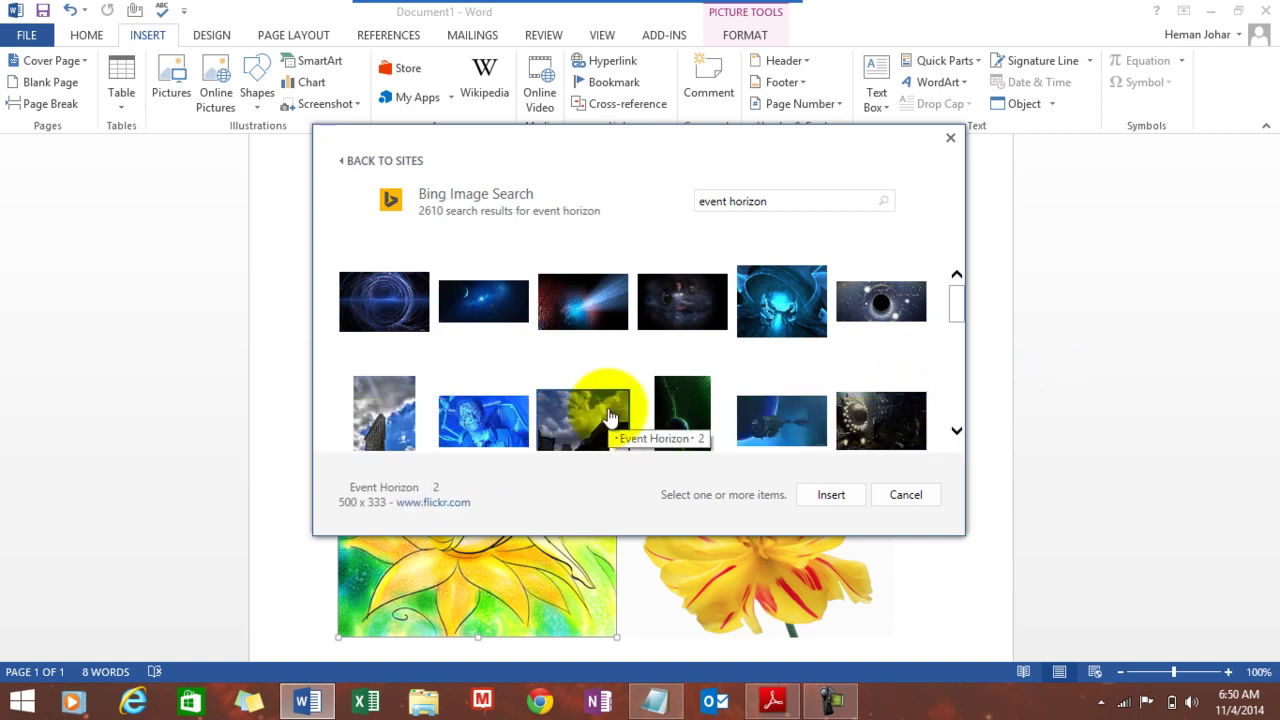
left_click(954, 432)
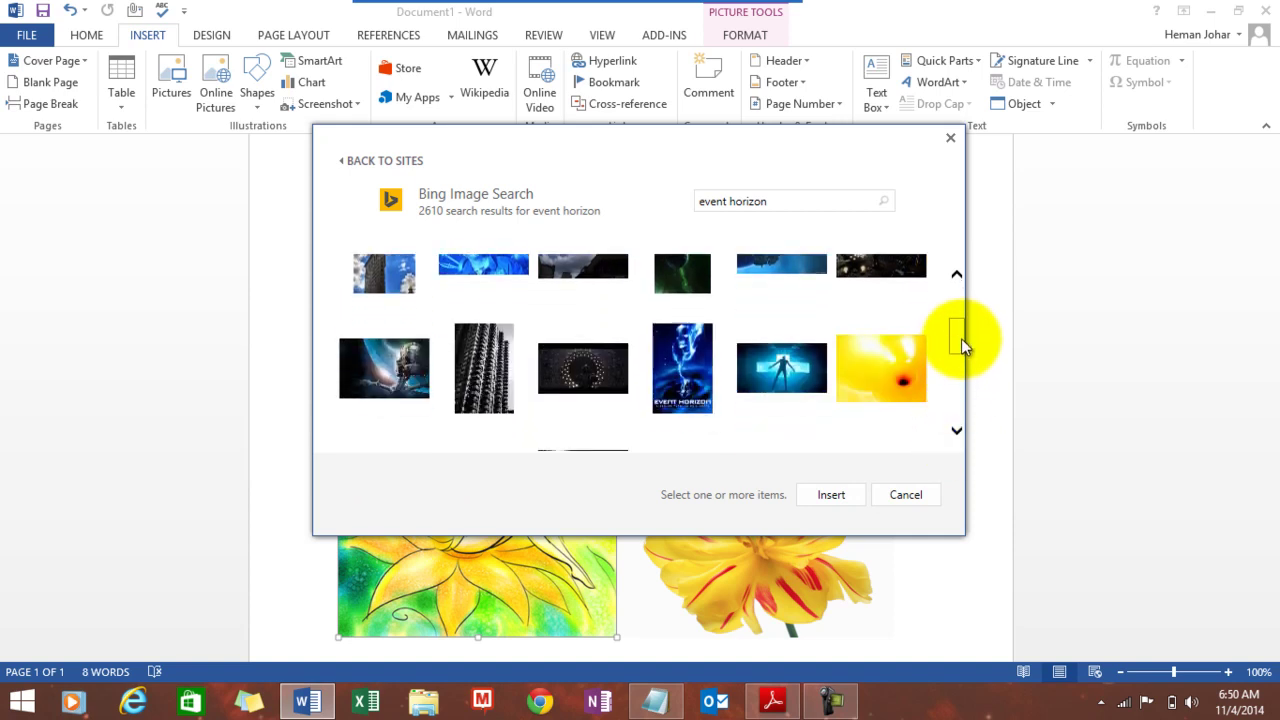
left_click_drag(961, 345, 960, 277)
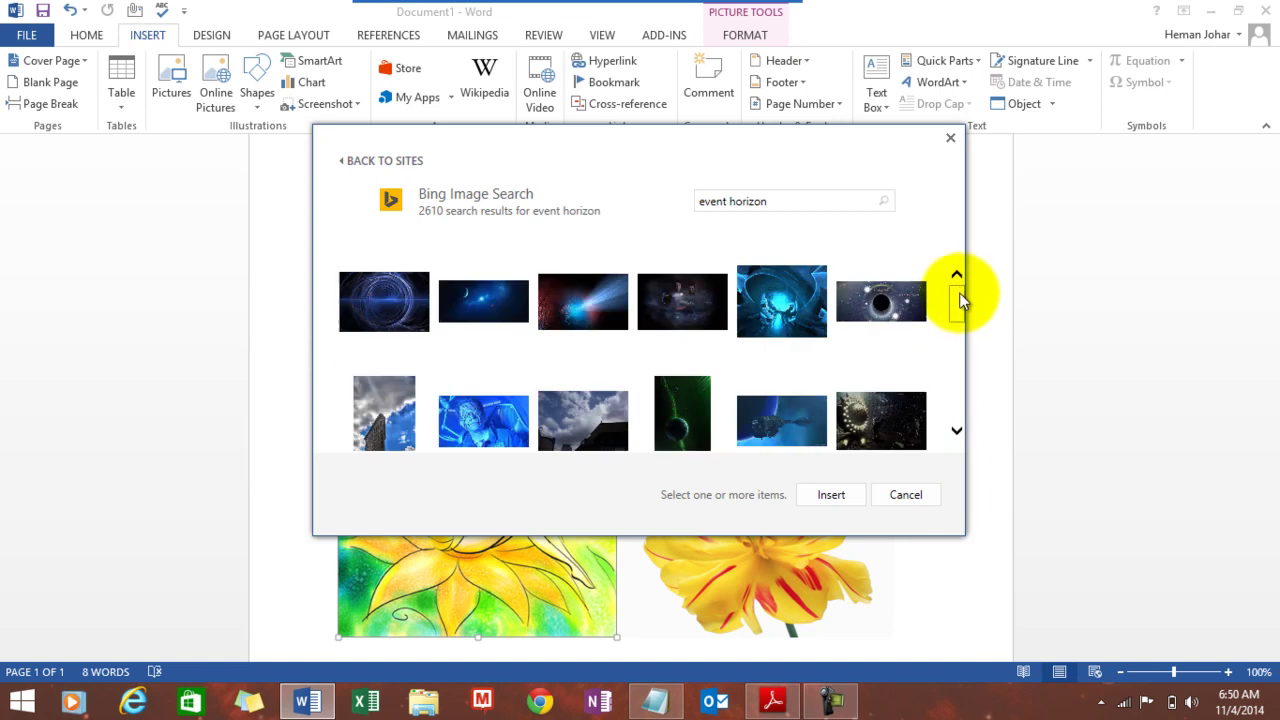
left_click(385, 295)
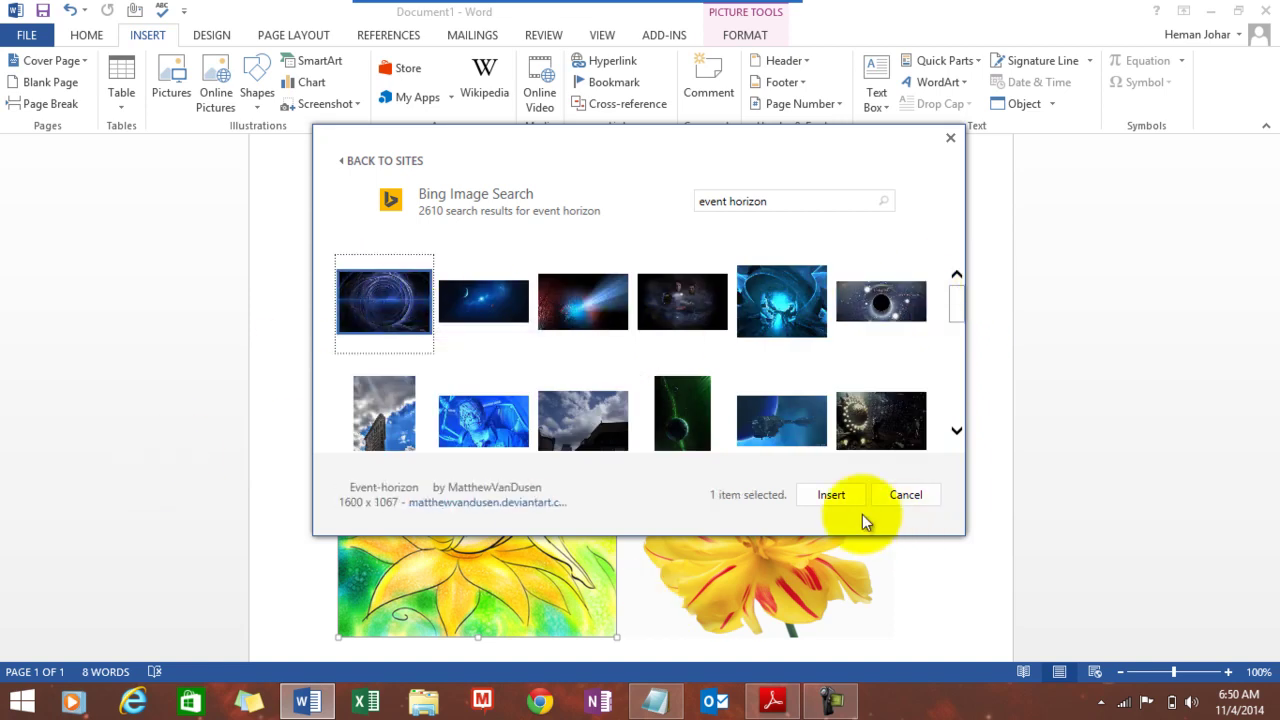
left_click(836, 495)
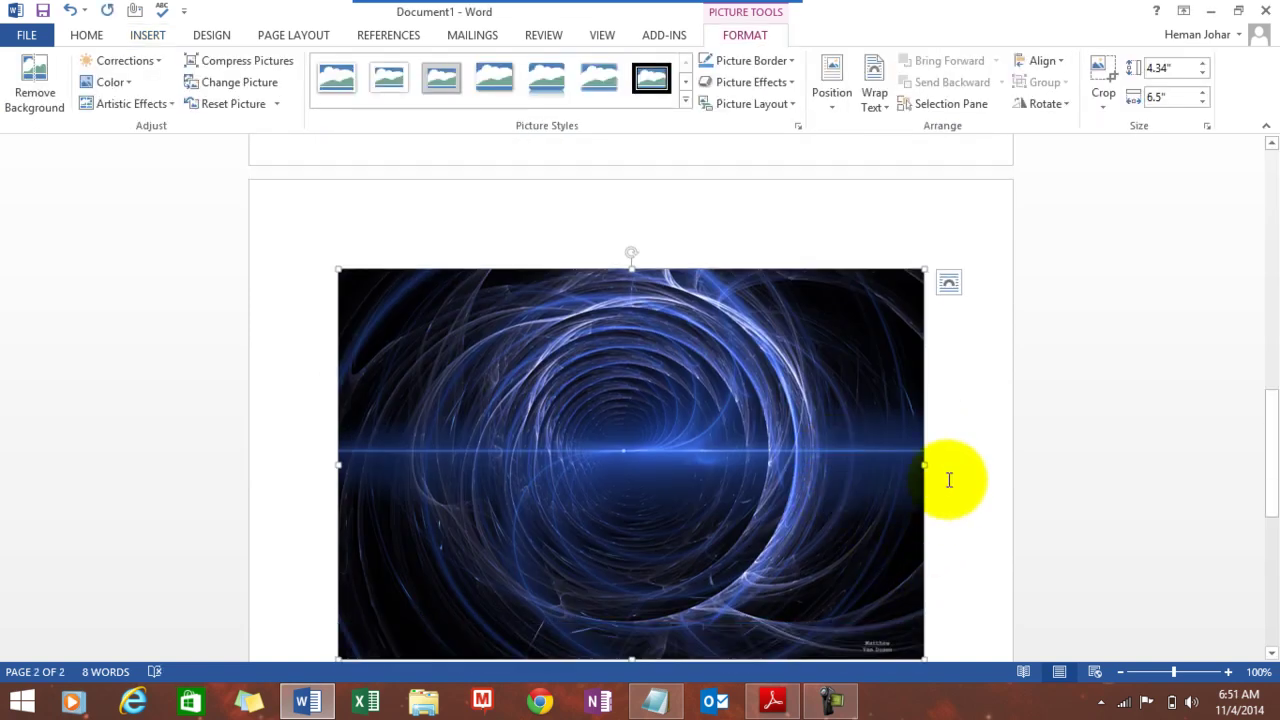
Shrink the event horizon picture to about 2" x 3" so it sits beside the yellow tulip.
left_click_drag(925, 268, 782, 386)
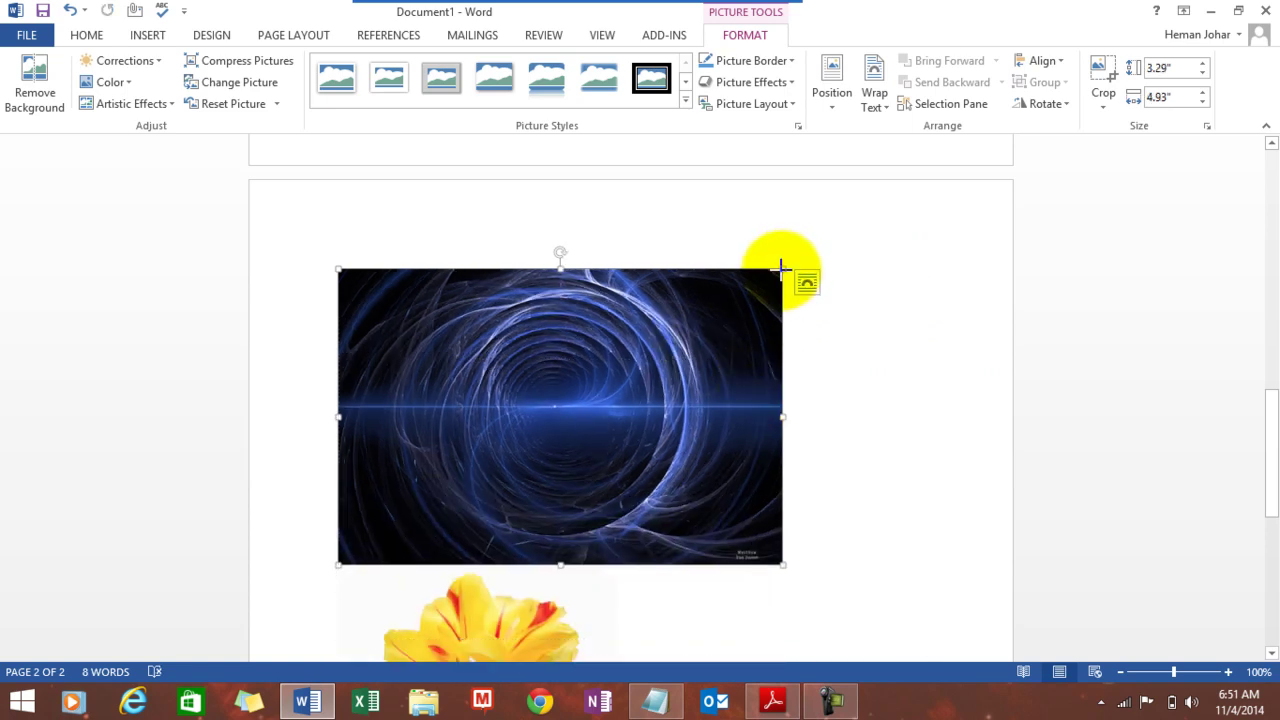
left_click_drag(787, 268, 651, 374)
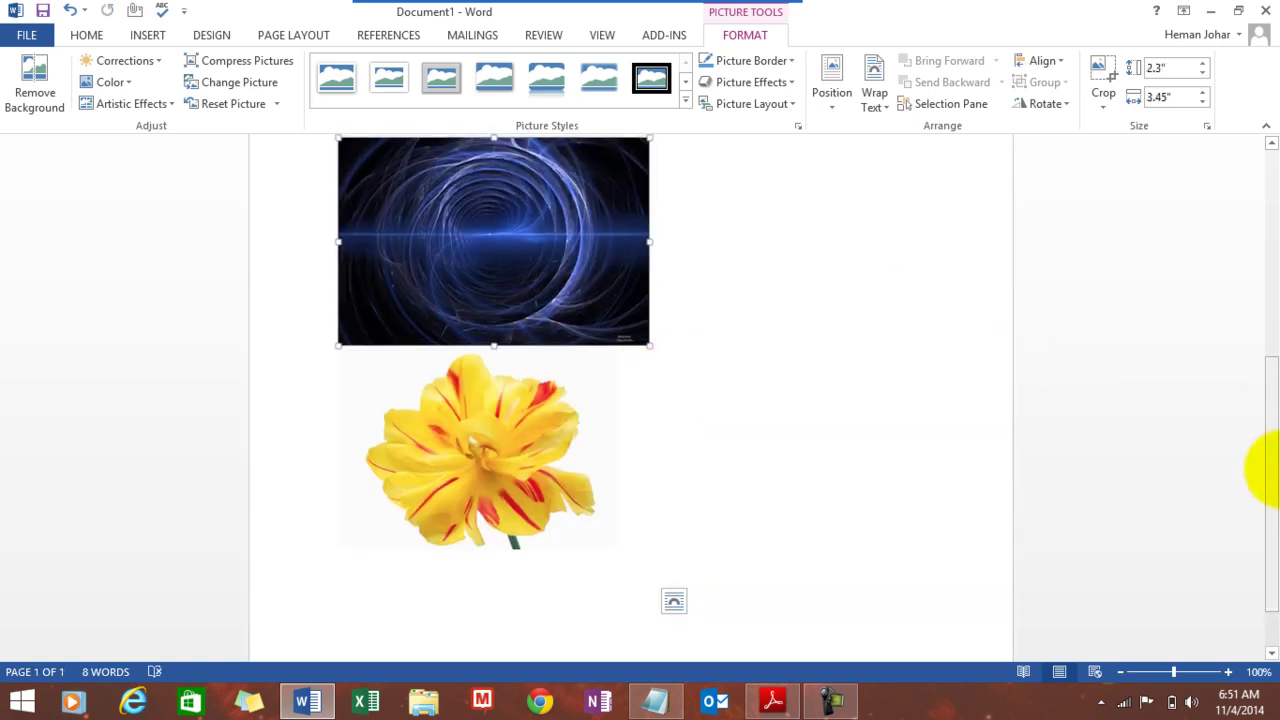
left_click_drag(1268, 449, 1273, 375)
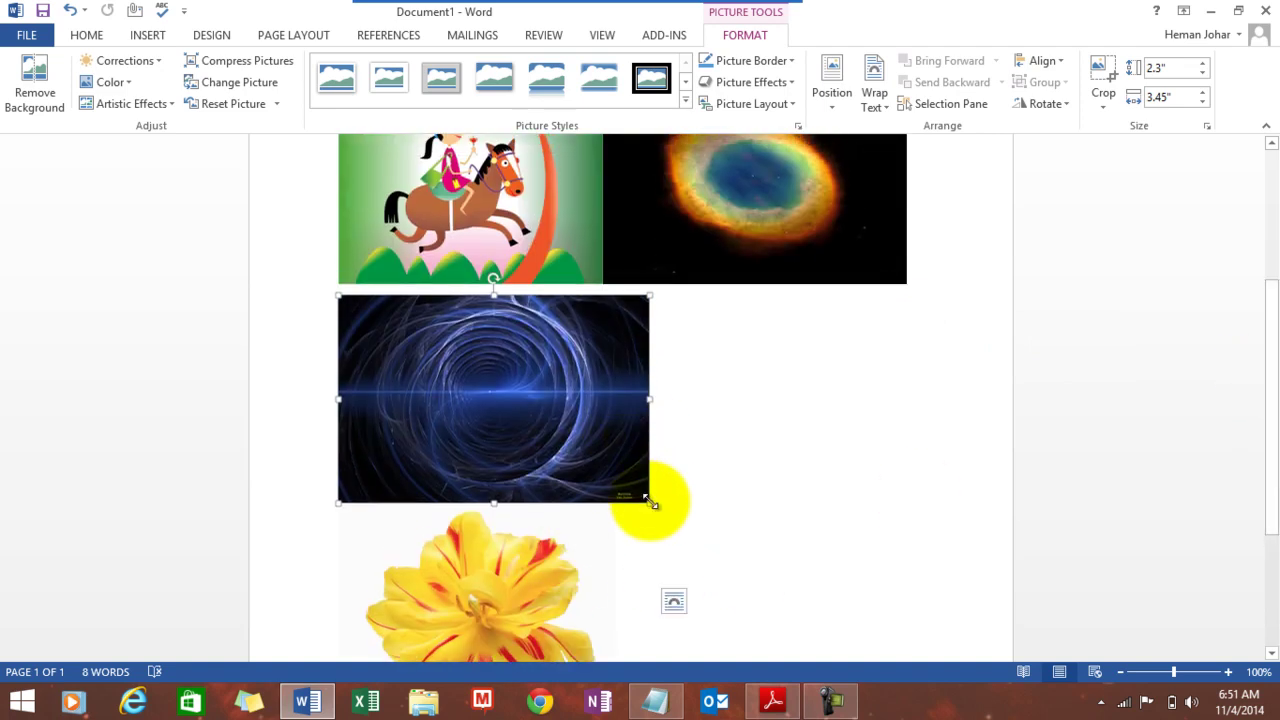
left_click_drag(652, 496, 609, 479)
left_click(879, 459)
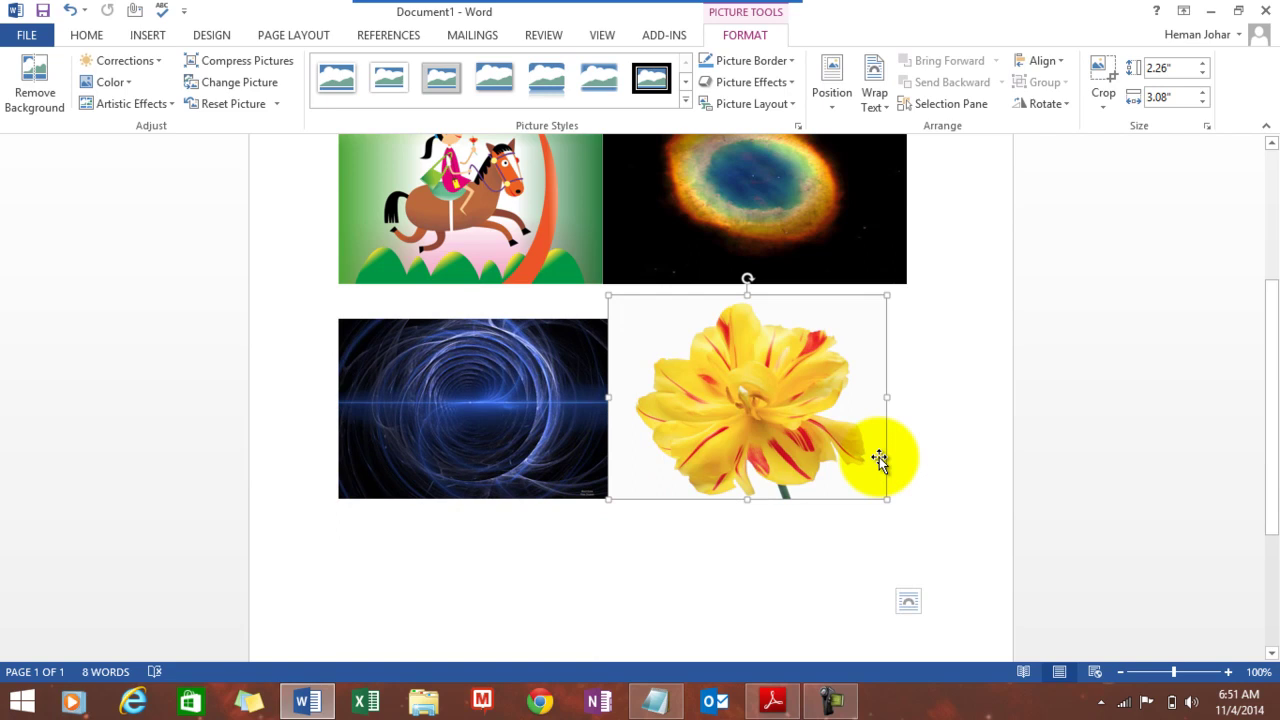
left_click_drag(1274, 258, 1258, 183)
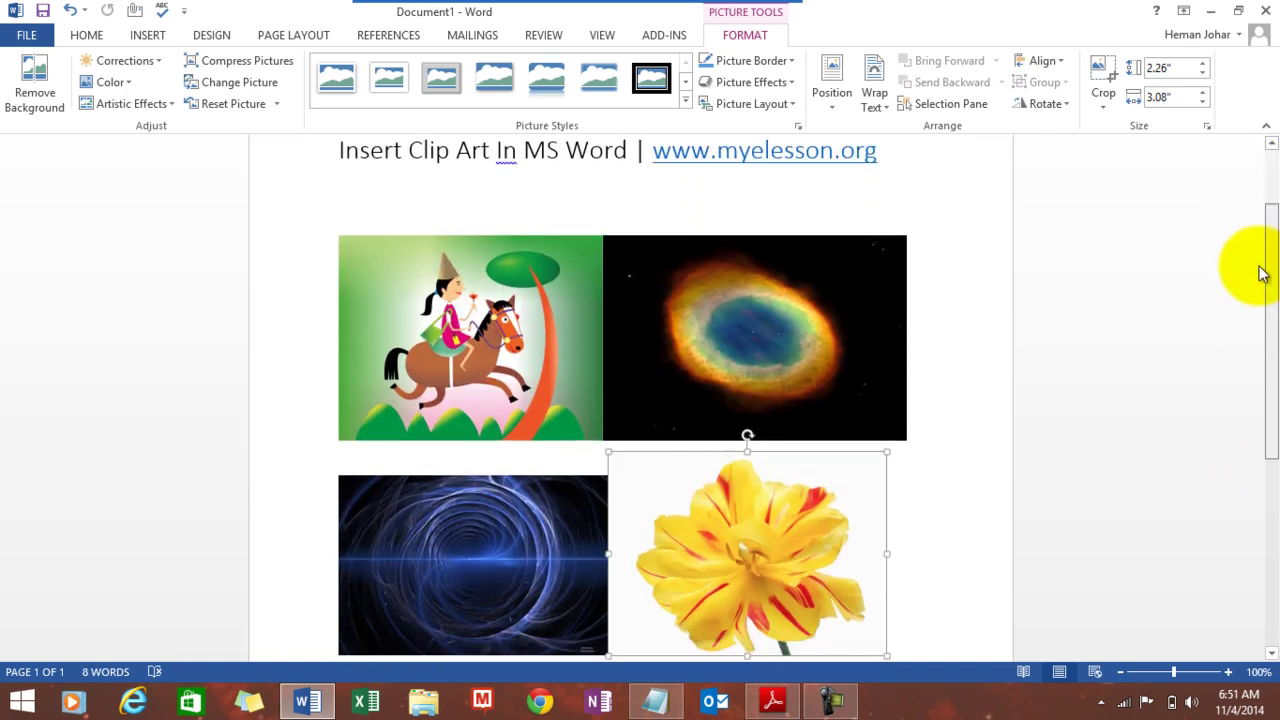
Deselect the pictures, scroll up to the title, and bring up the Insert ribbon.
scroll(1258, 290, "down", 3)
left_click(1017, 386)
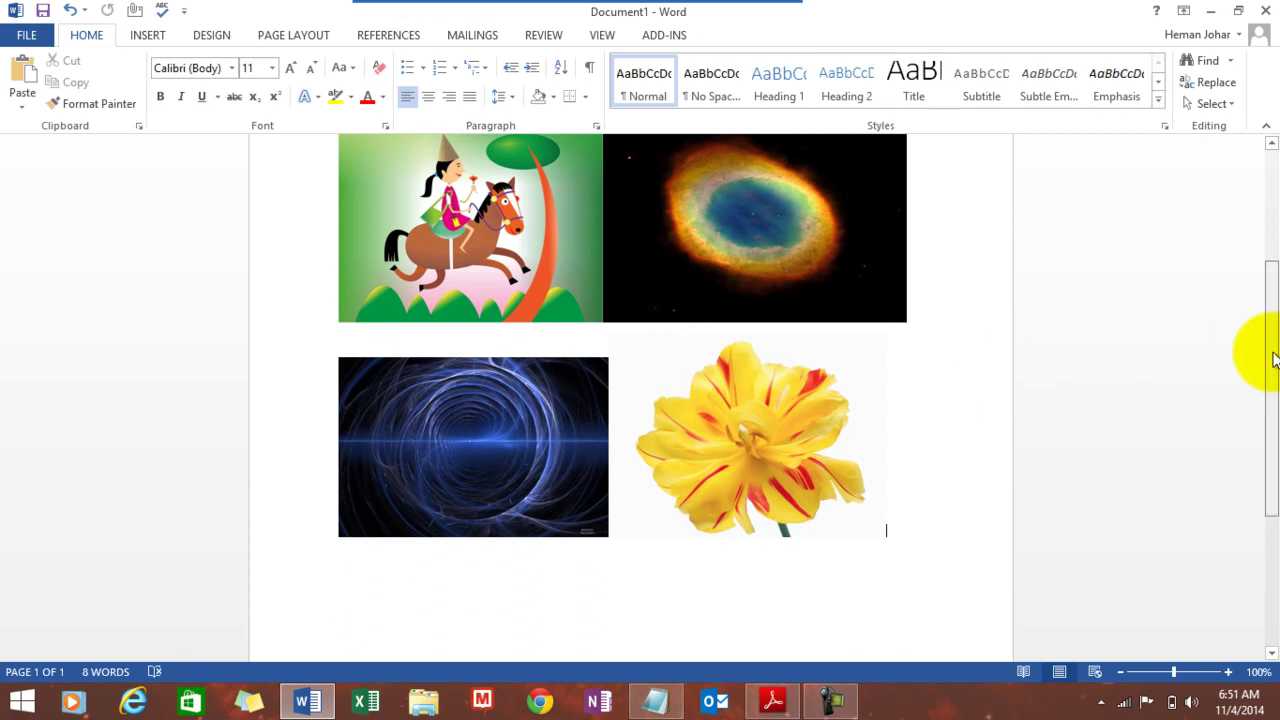
left_click_drag(1275, 360, 1275, 222)
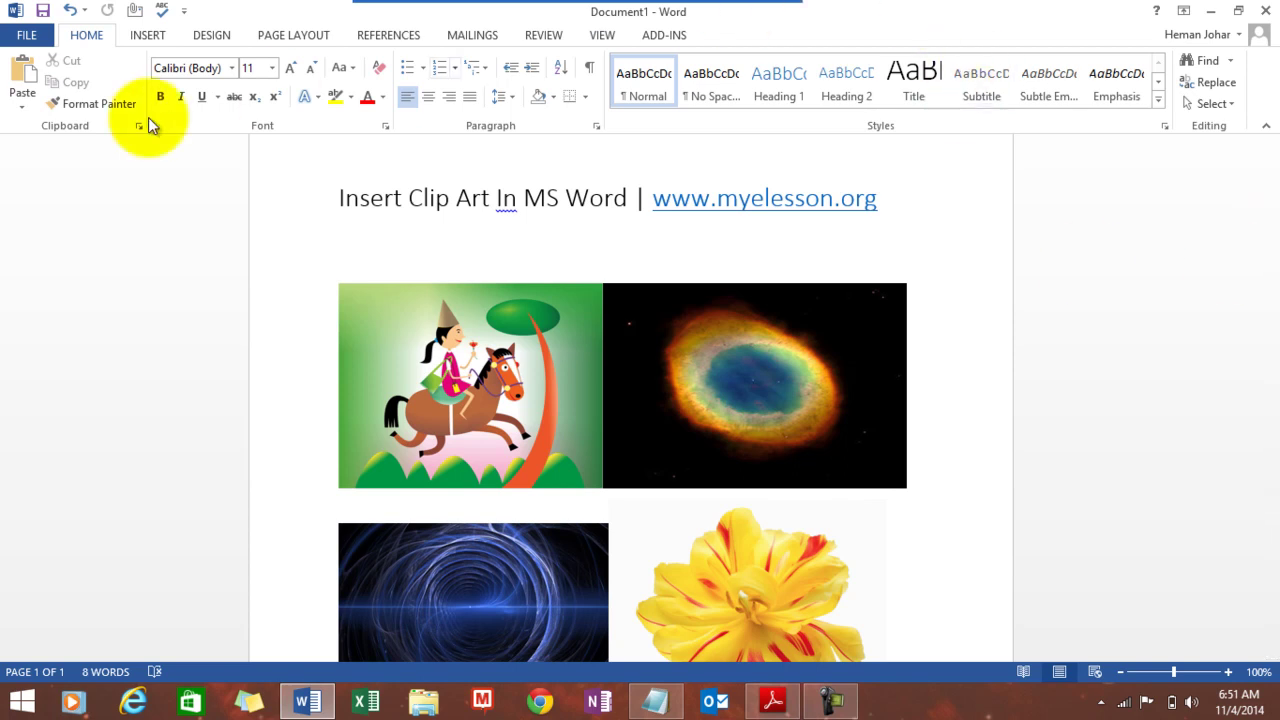
left_click(148, 36)
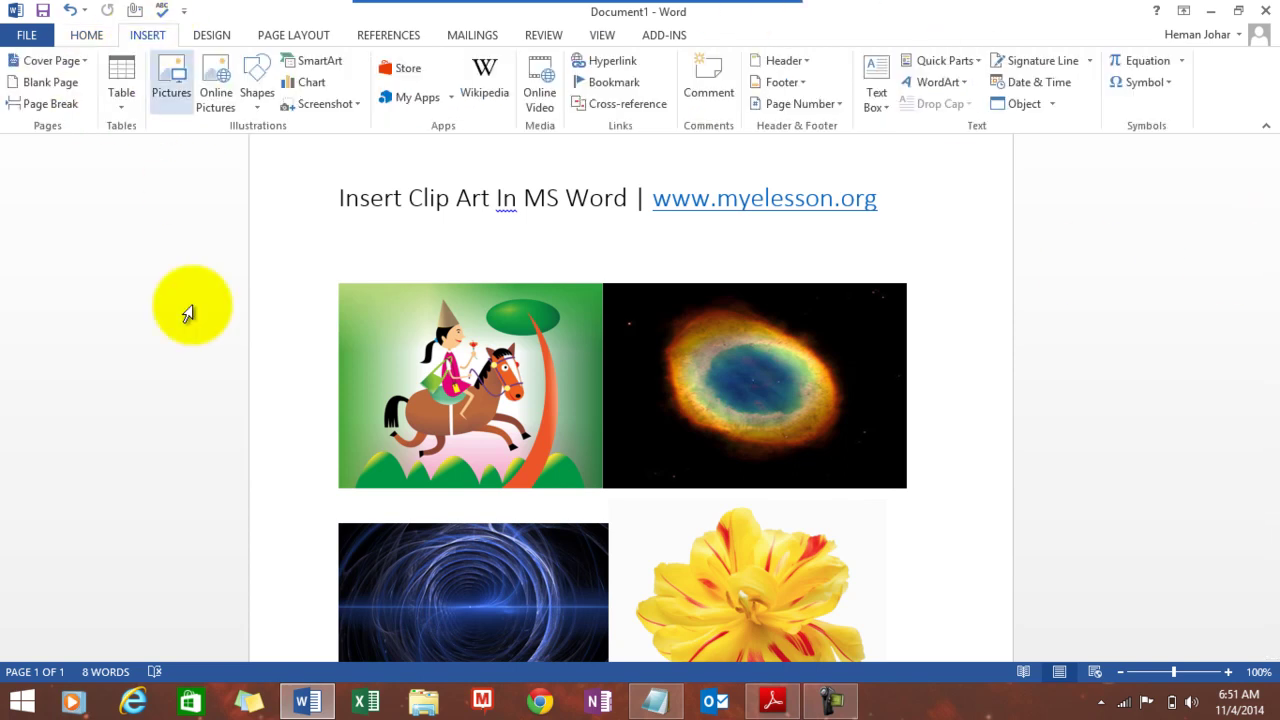